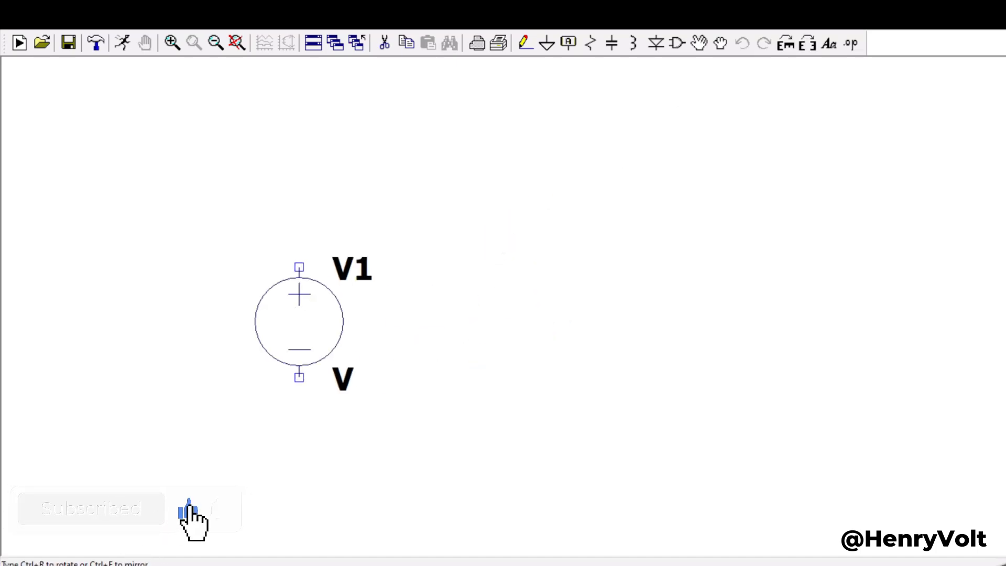
- Place a voltage source and a horizontally rotated resistor above and to the right of it
click(304, 271)
key(Escape)
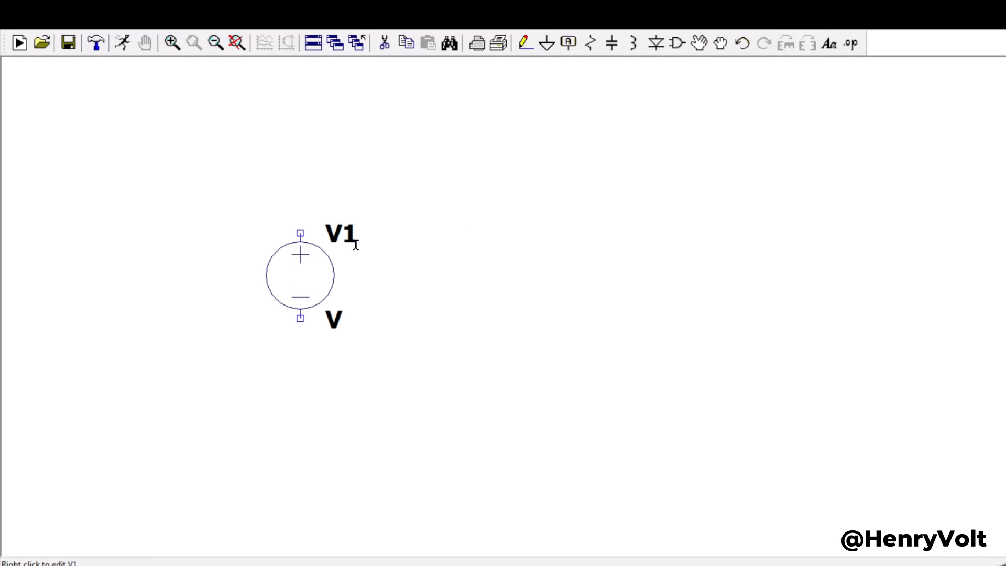
key(r)
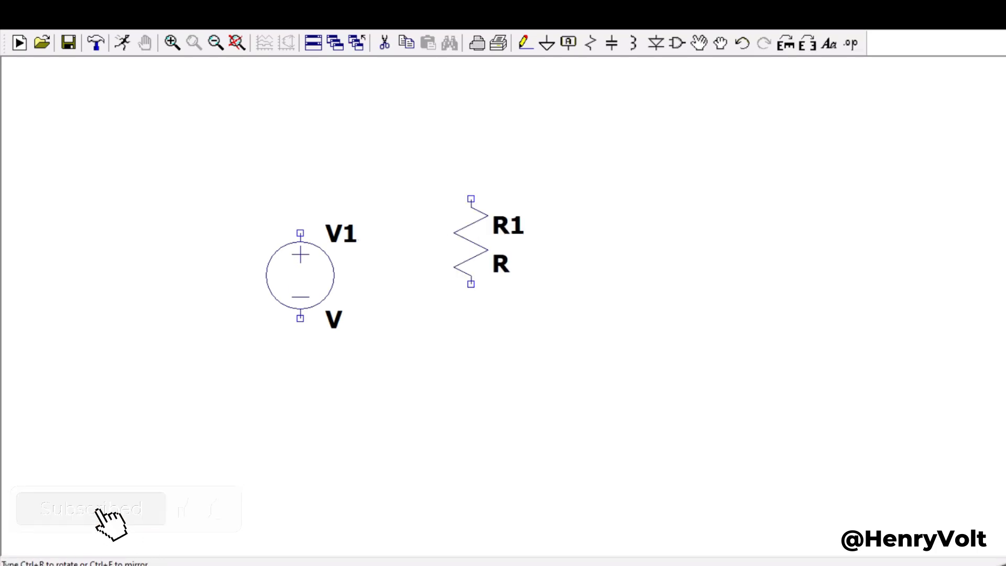
key(ctrl+r)
click(608, 182)
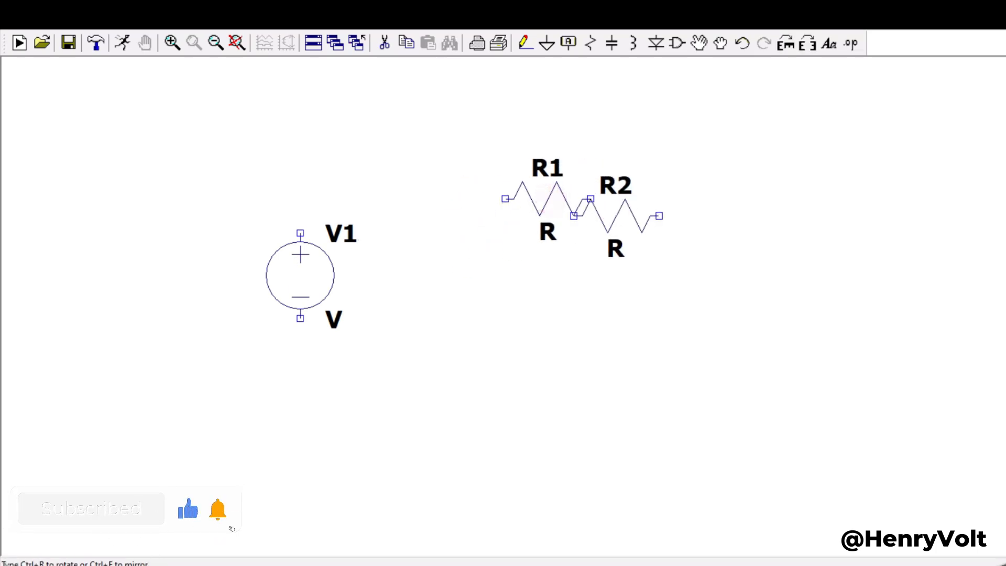
- Place an inductor, rotated horizontally, in line with the resistor and to its right
key(l)
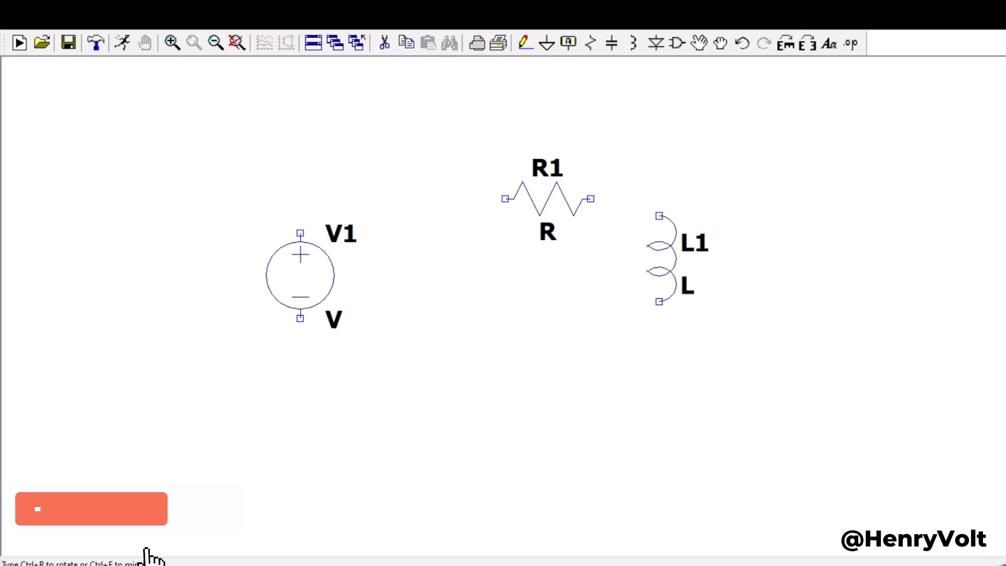
key(ctrl+r)
key(ctrl+r)
key(ctrl+r)
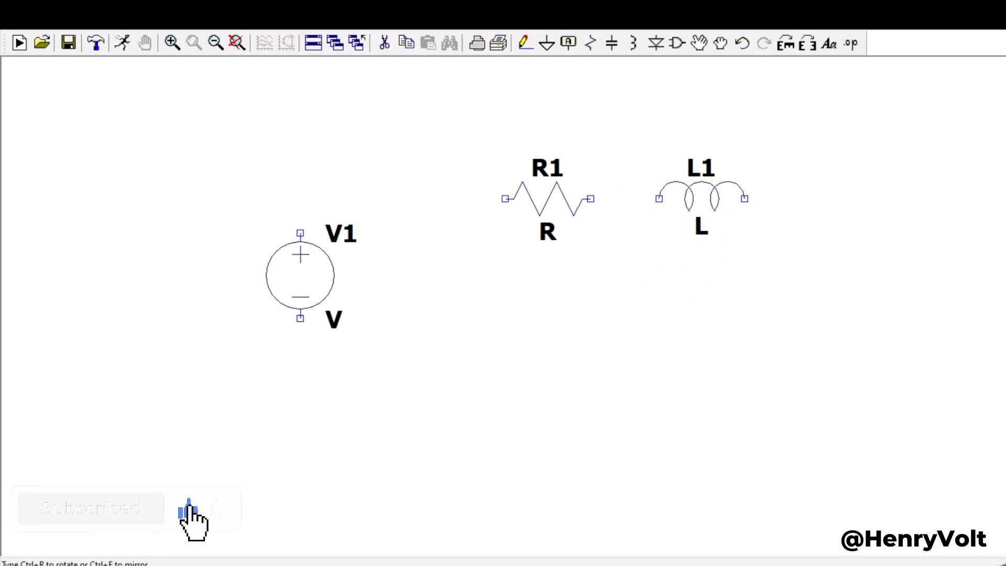
click(642, 216)
- Place a vertical capacitor below and to the right of the inductor
key(c)
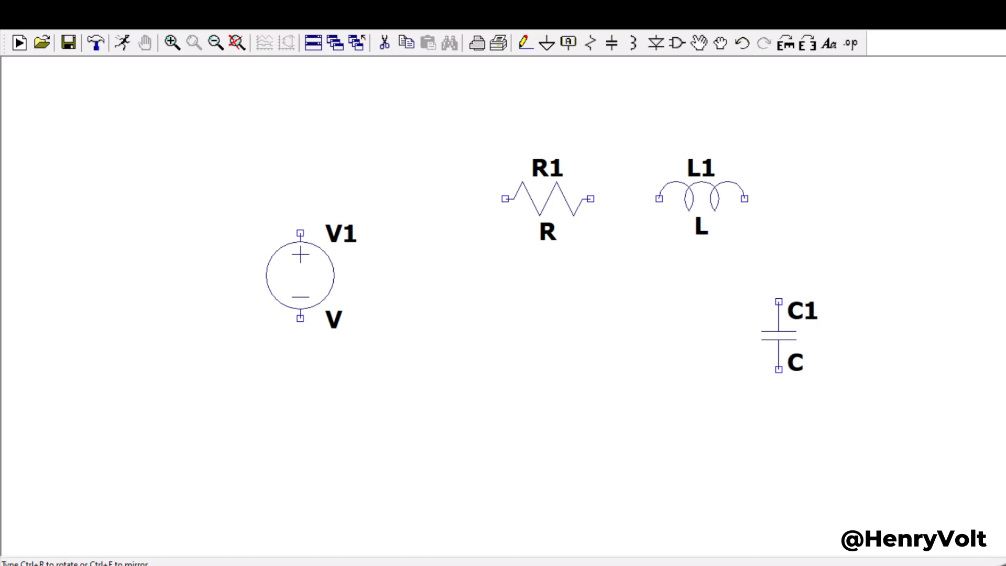
click(829, 301)
key(Escape)
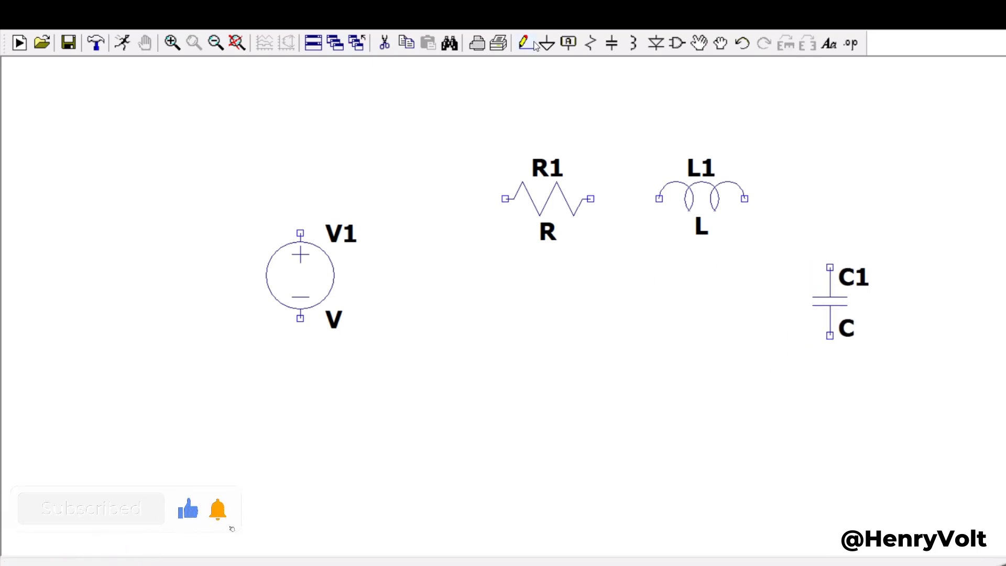
- Wire the source, resistor, inductor and capacitor into one closed series loop
click(525, 42)
click(301, 232)
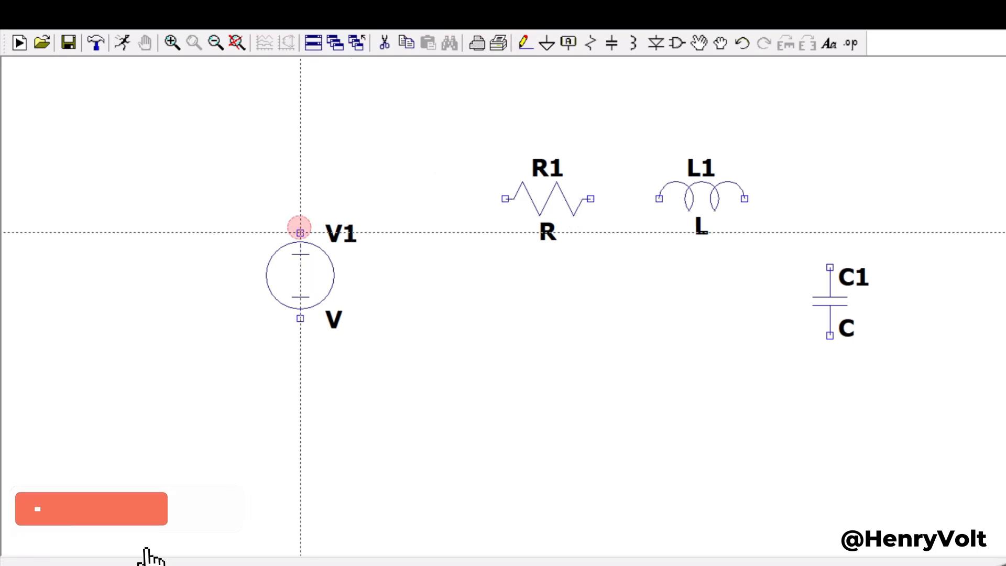
click(299, 198)
click(830, 217)
click(830, 386)
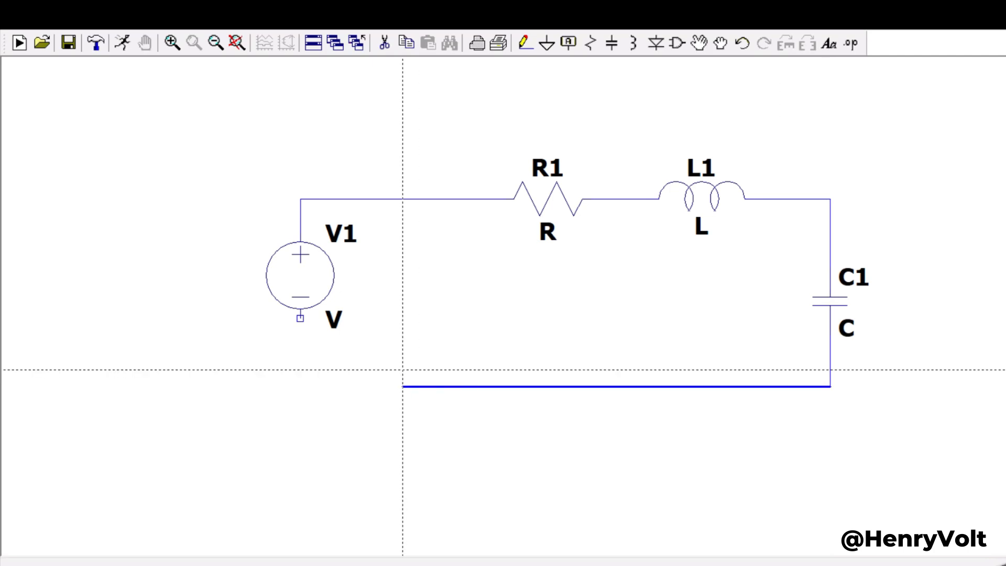
click(300, 370)
click(301, 320)
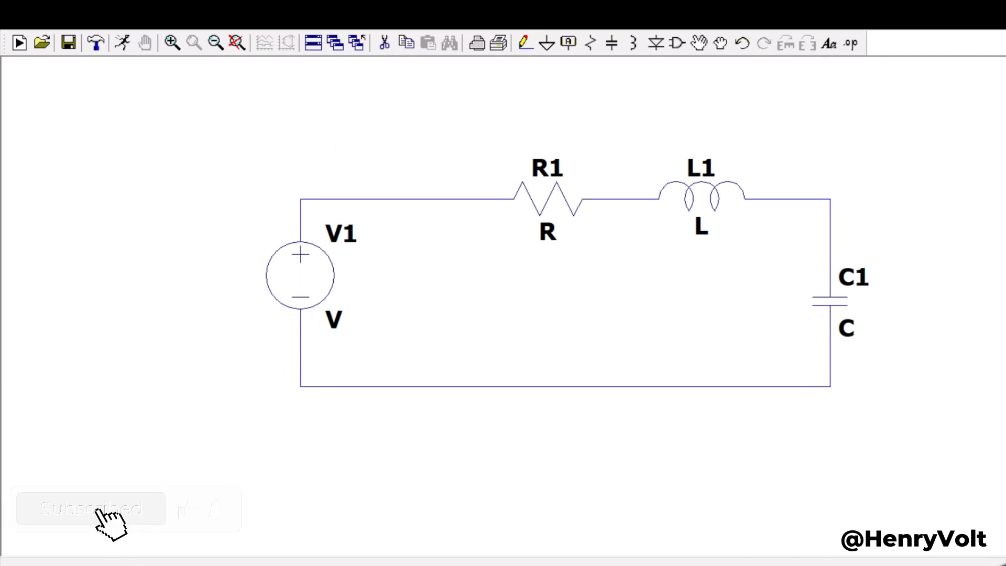
- Place a ground symbol below the loop's lower wire and connect it to that wire
key(g)
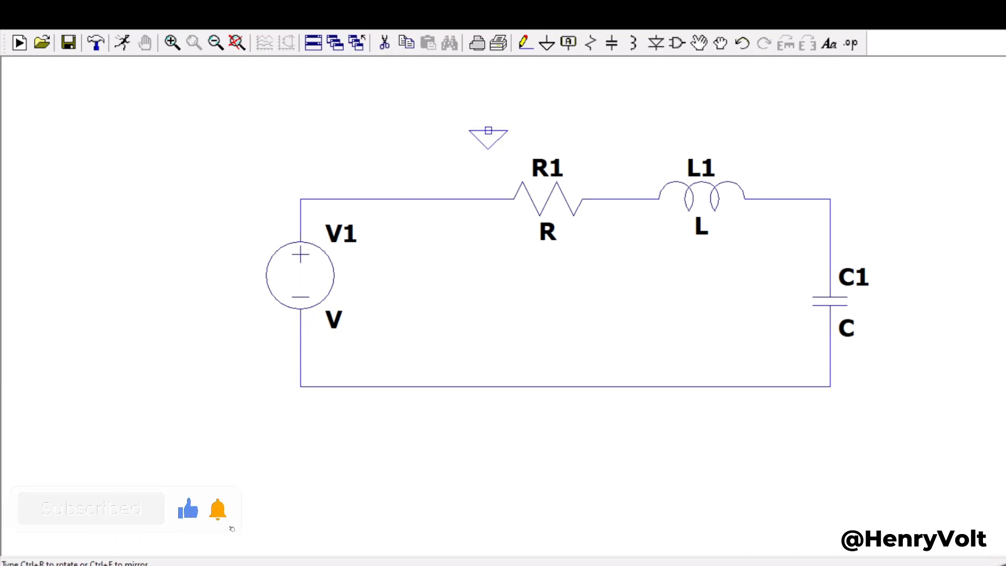
click(536, 415)
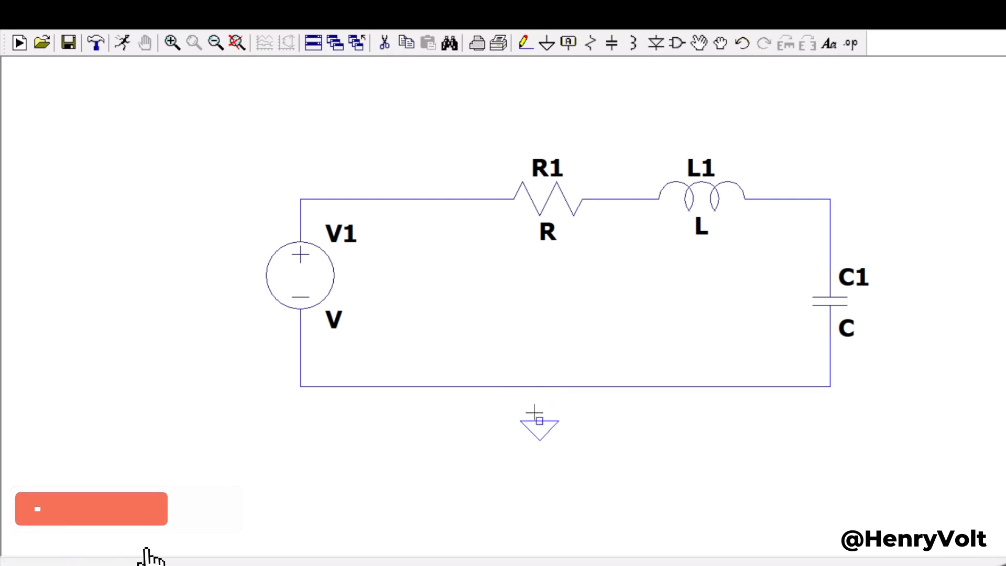
click(523, 47)
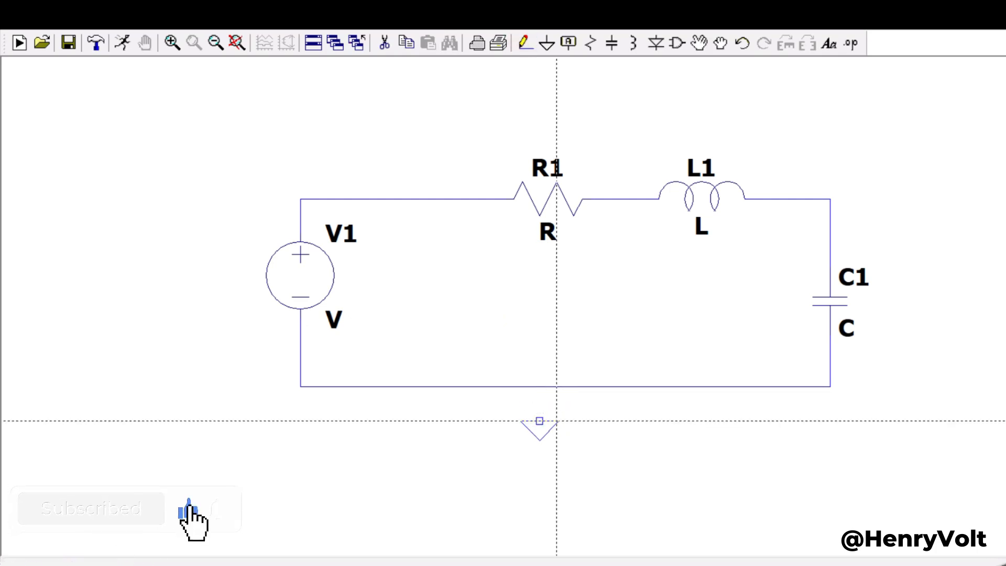
click(539, 386)
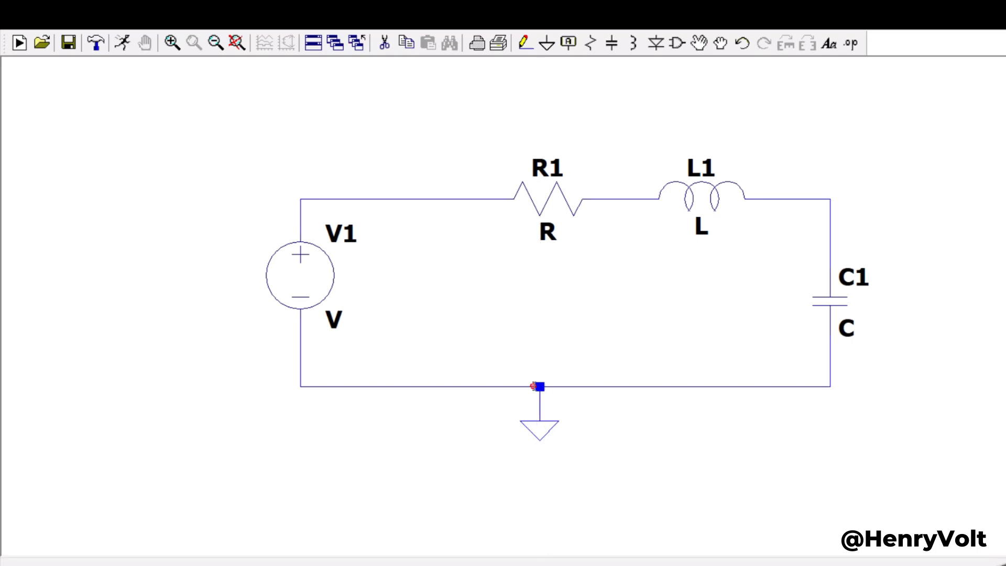
- Set resistor R1 to 100 ohms and inductor L1 to 0.1u henries
right_click(558, 209)
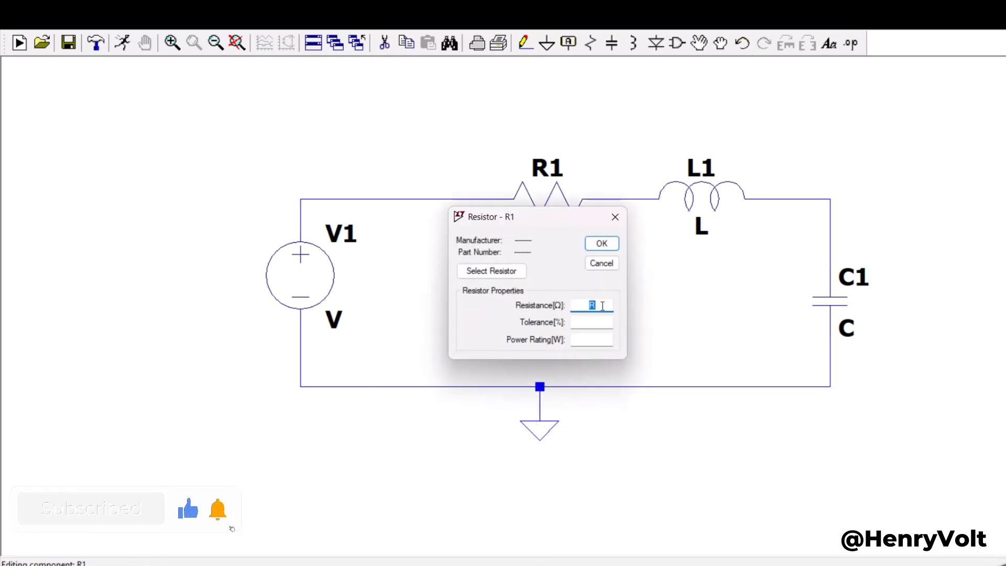
key(Return)
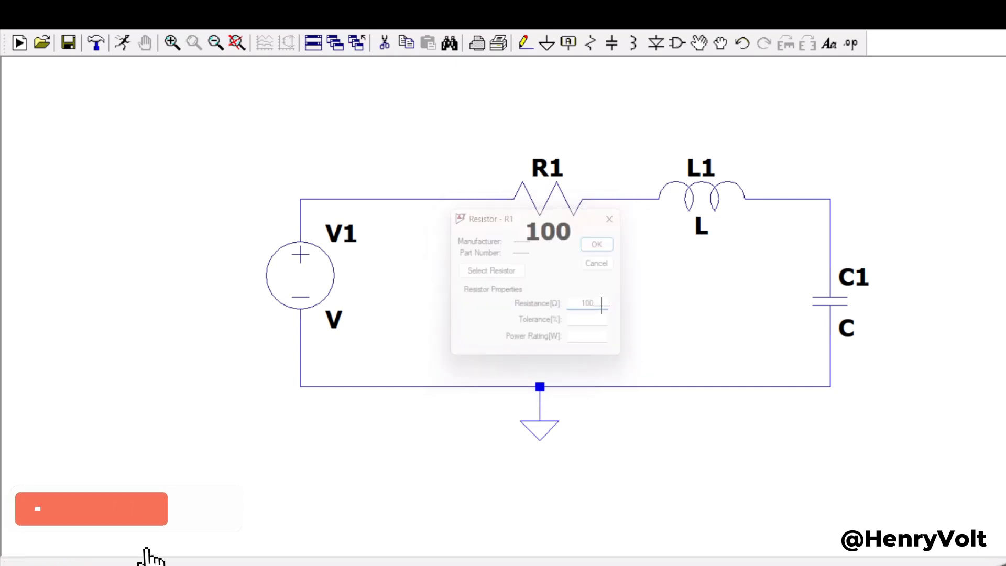
right_click(707, 193)
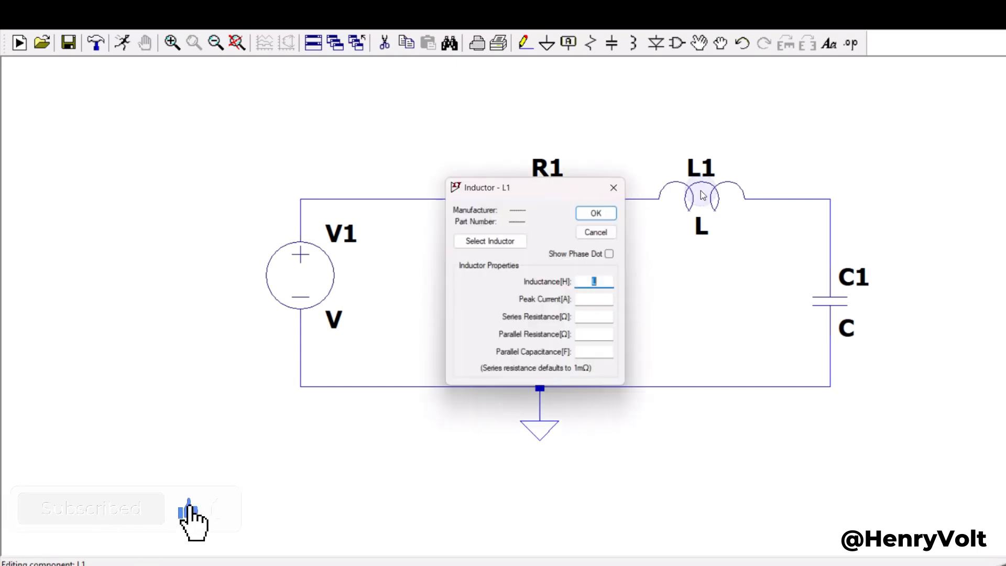
drag(534, 186, 429, 172)
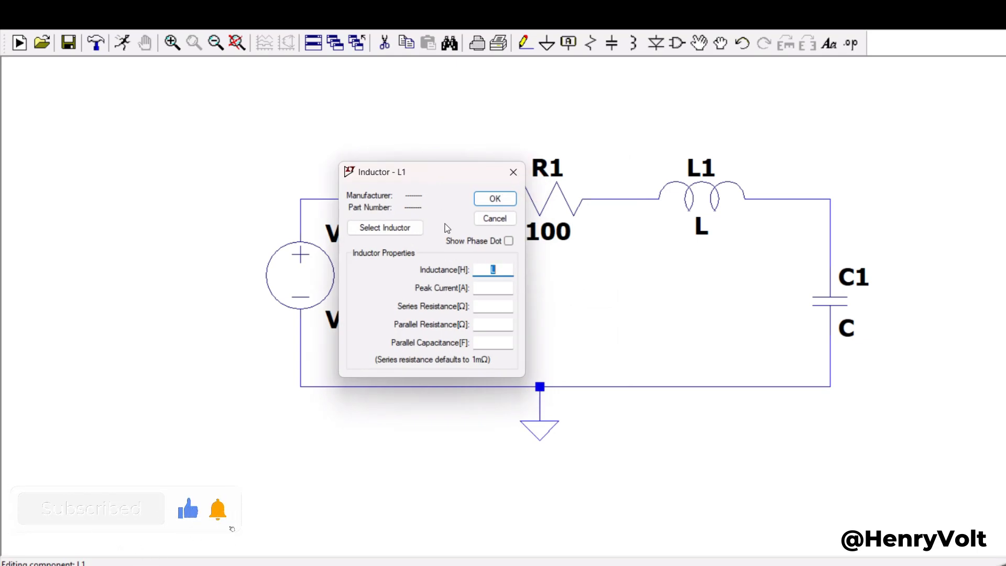
text(1u)
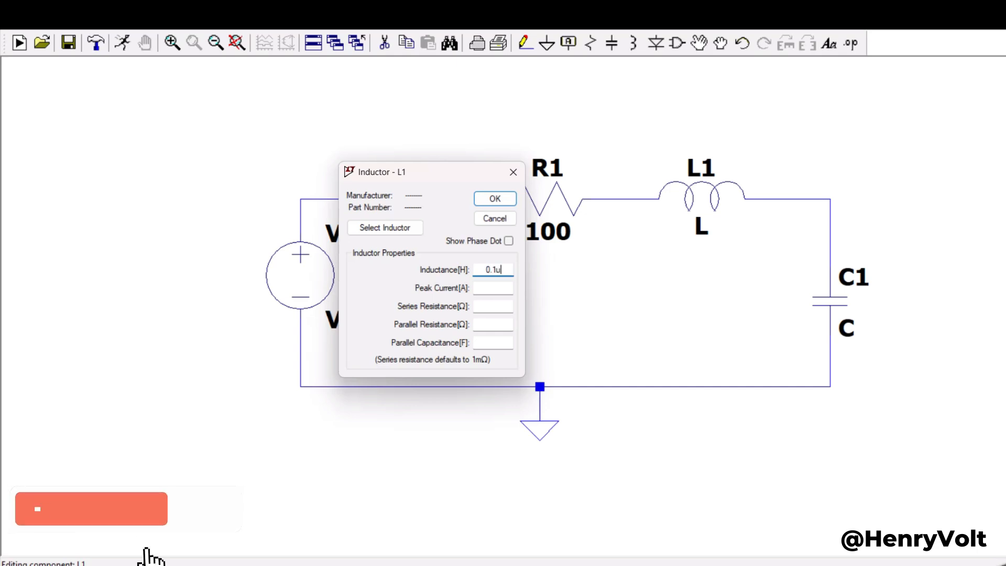
key(Return)
- Set the capacitance of C1 to 0.1u farads
right_click(838, 311)
text(0.1u)
key(Return)
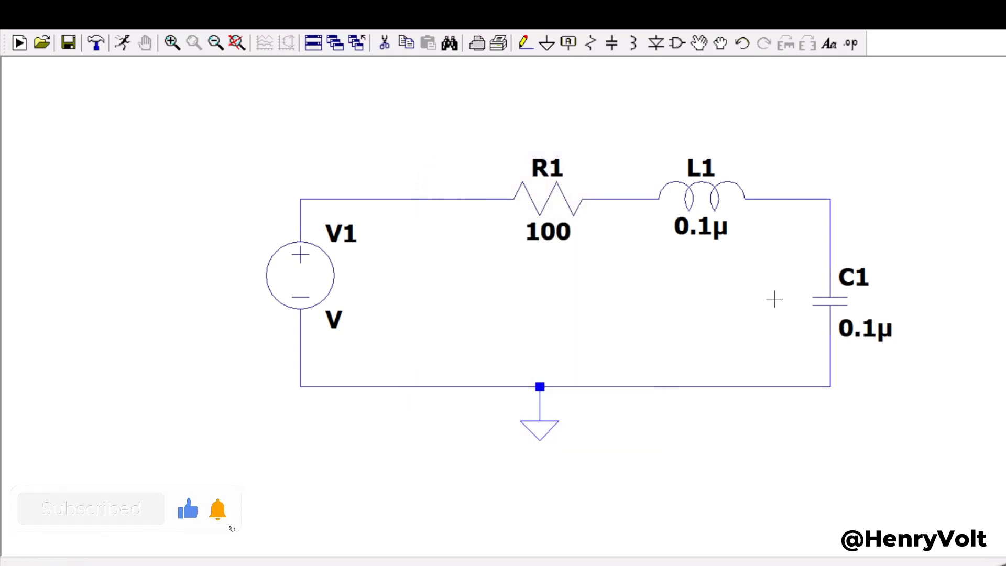
- Set the capacitance of C1 to 10u farads
right_click(837, 303)
text(10u)
key(Return)
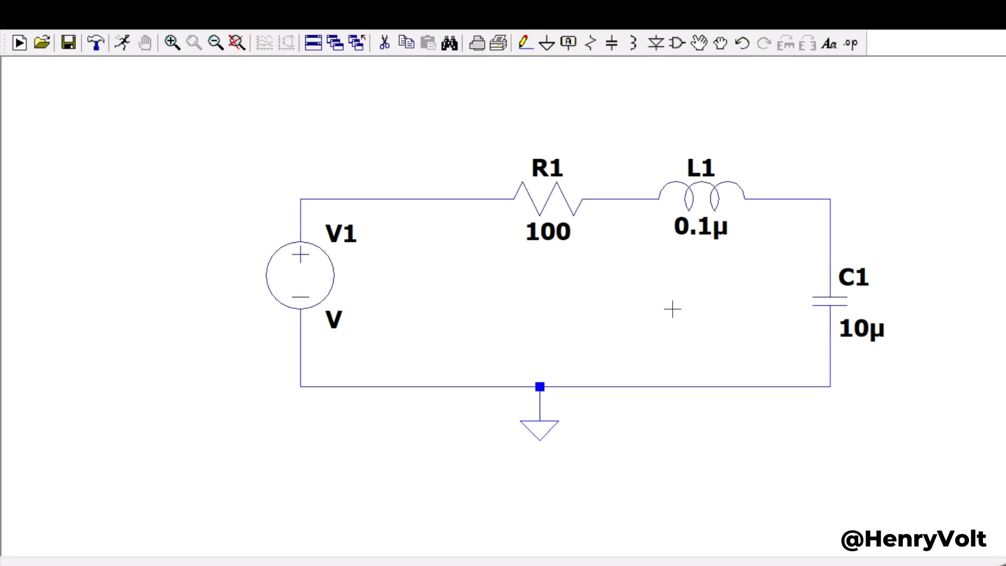
- Give voltage source V1 a small-signal AC amplitude of 1
right_click(301, 261)
click(642, 315)
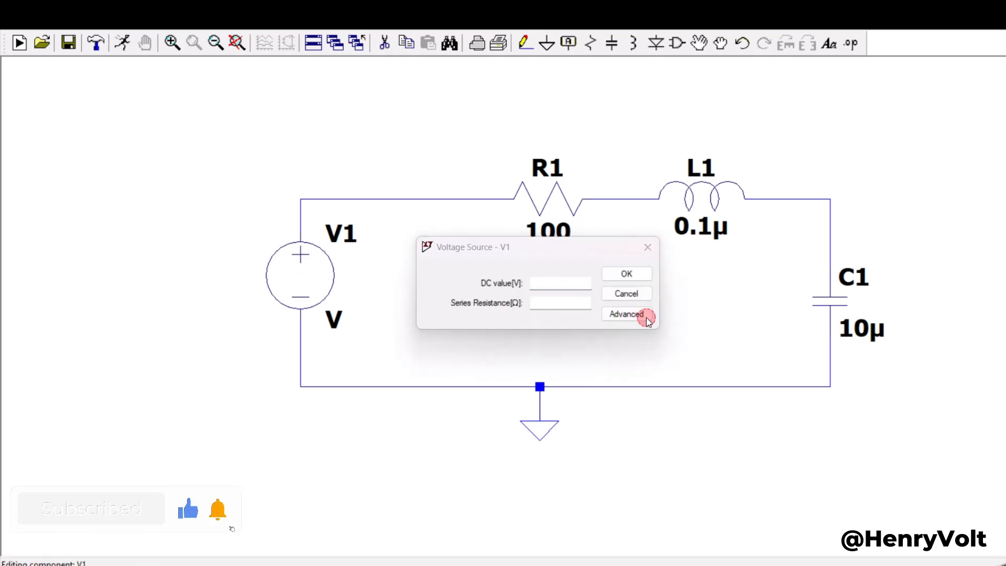
click(707, 219)
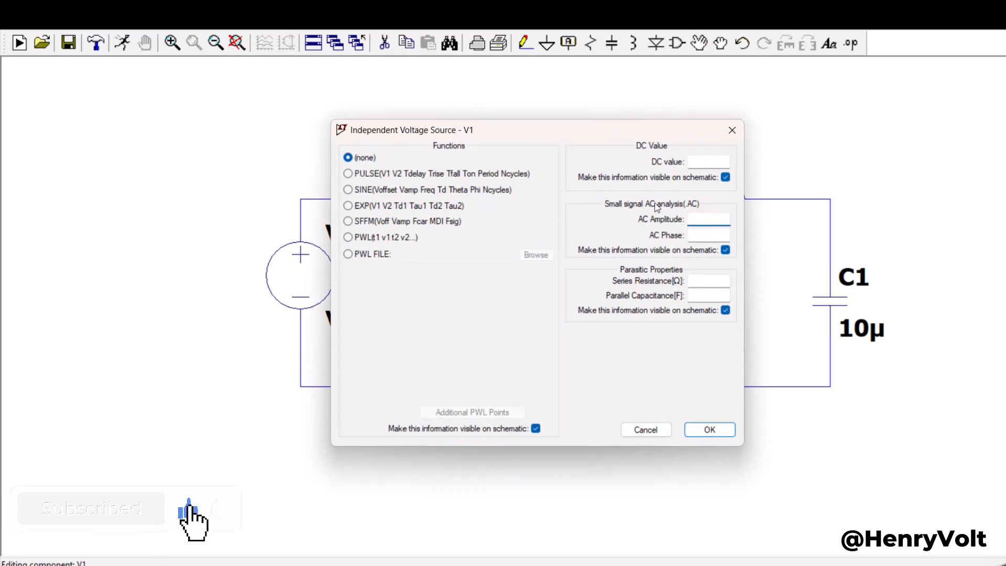
text(1)
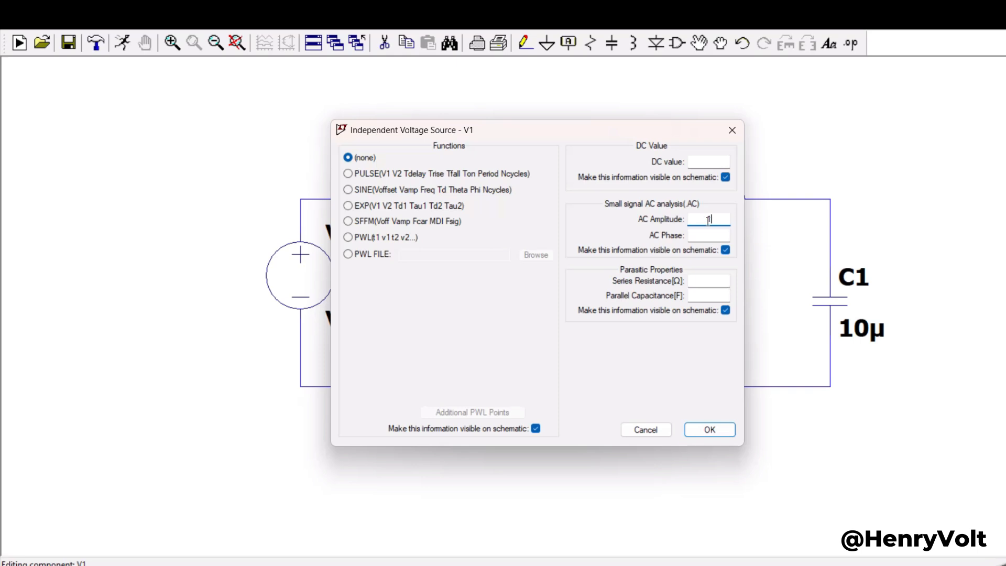
click(711, 431)
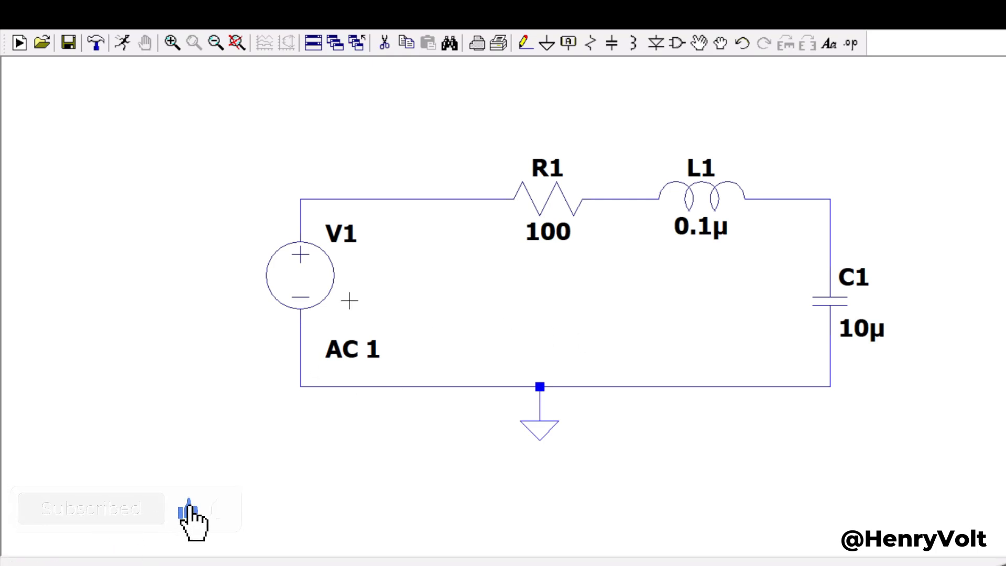
- Set up an AC analysis with a decade sweep, 1000 points per decade and a start frequency of 1
drag(420, 274, 375, 273)
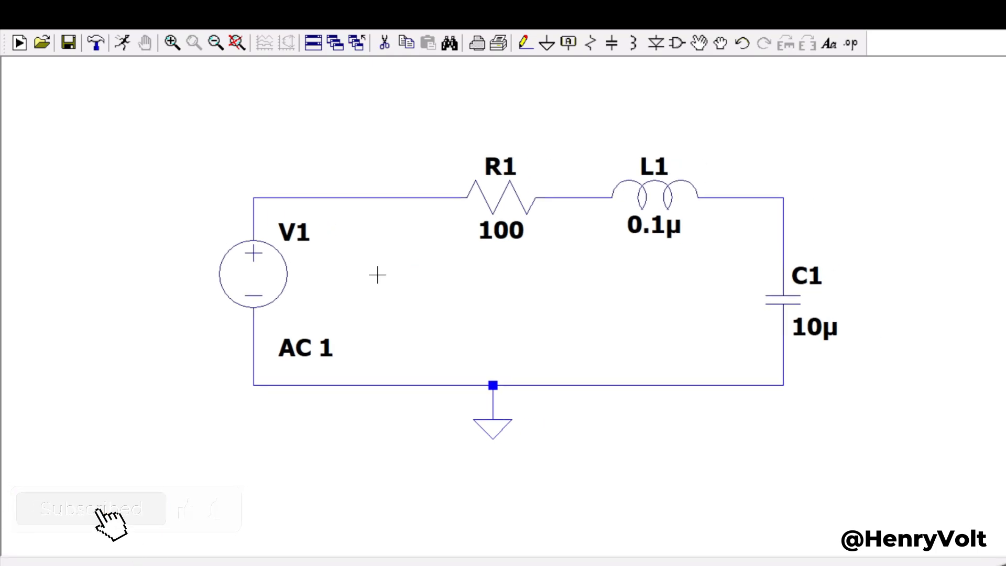
click(122, 43)
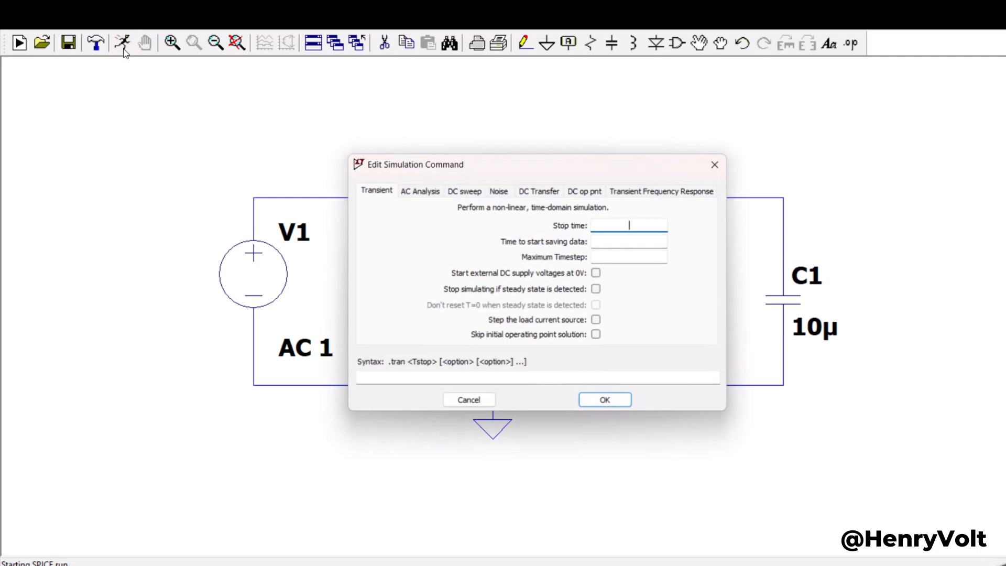
click(432, 190)
click(602, 254)
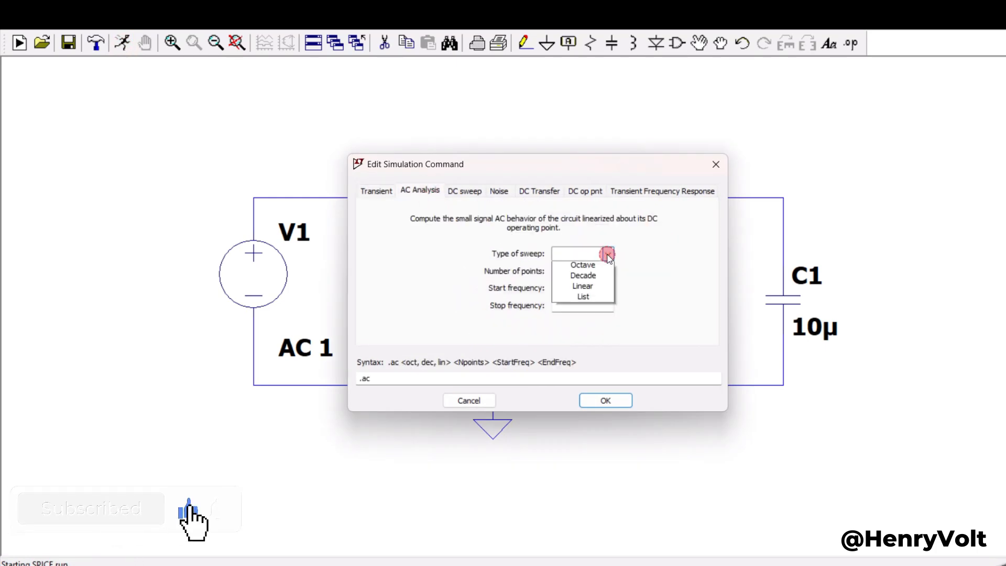
click(607, 279)
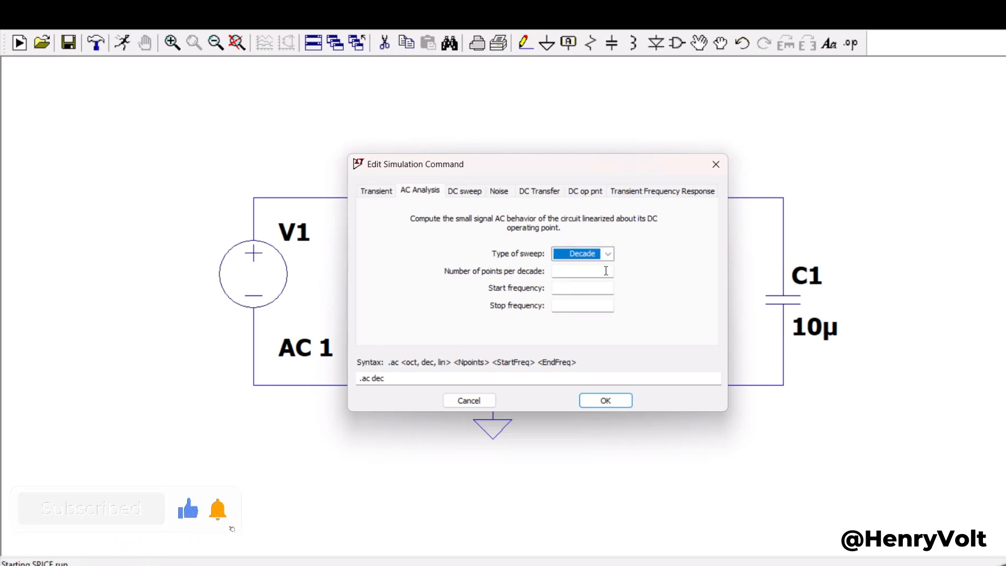
click(605, 271)
text(1000)
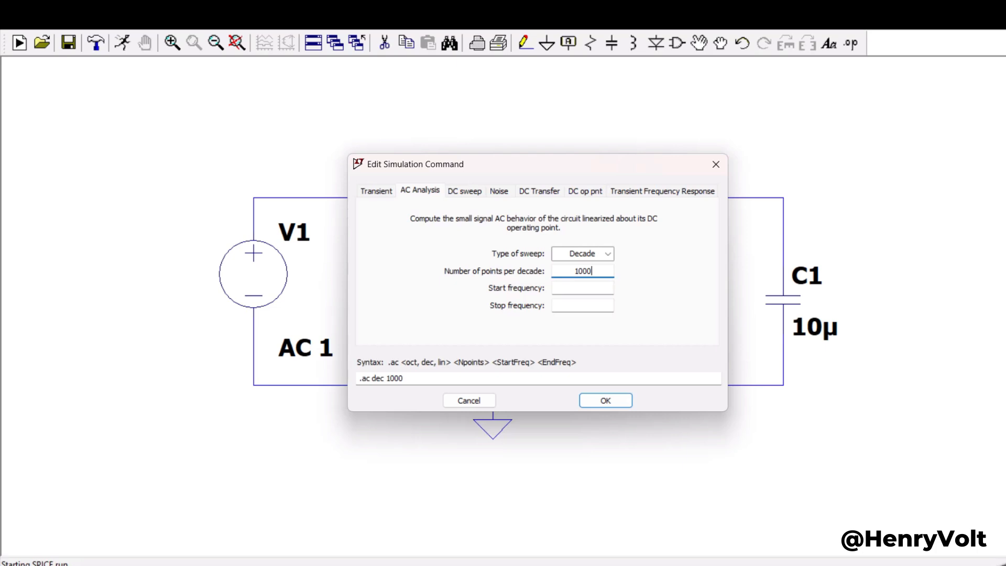
click(602, 287)
text(1)
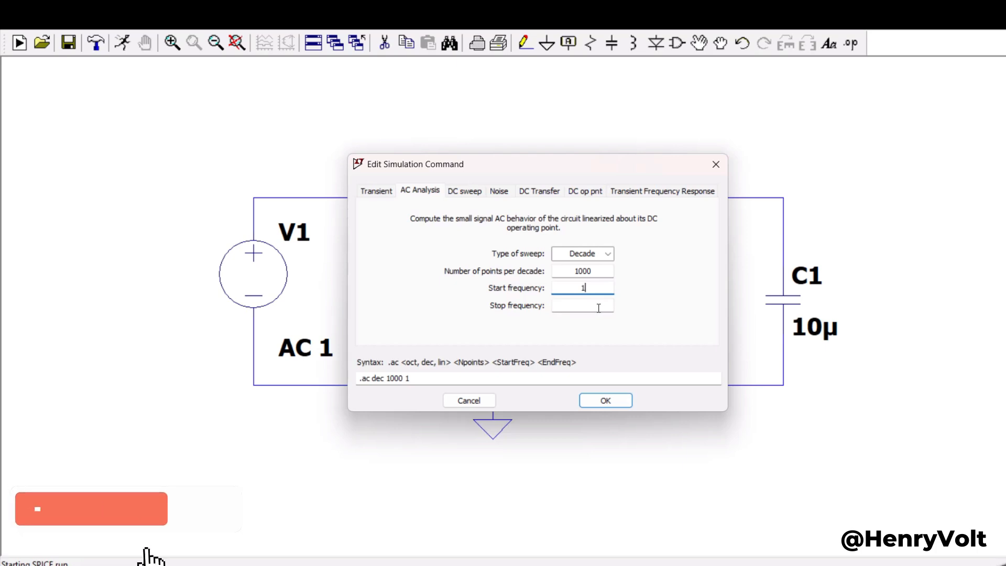
- Change the AC sweep to 10000 points per decade and set its stop frequency to 100k
click(573, 271)
double_click(590, 269)
click(599, 272)
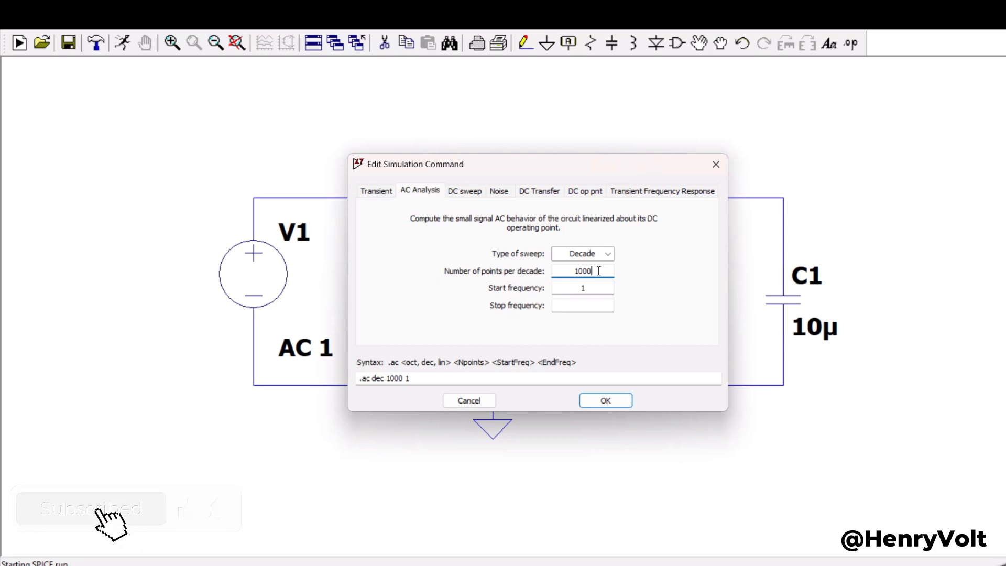
text(0)
double_click(590, 270)
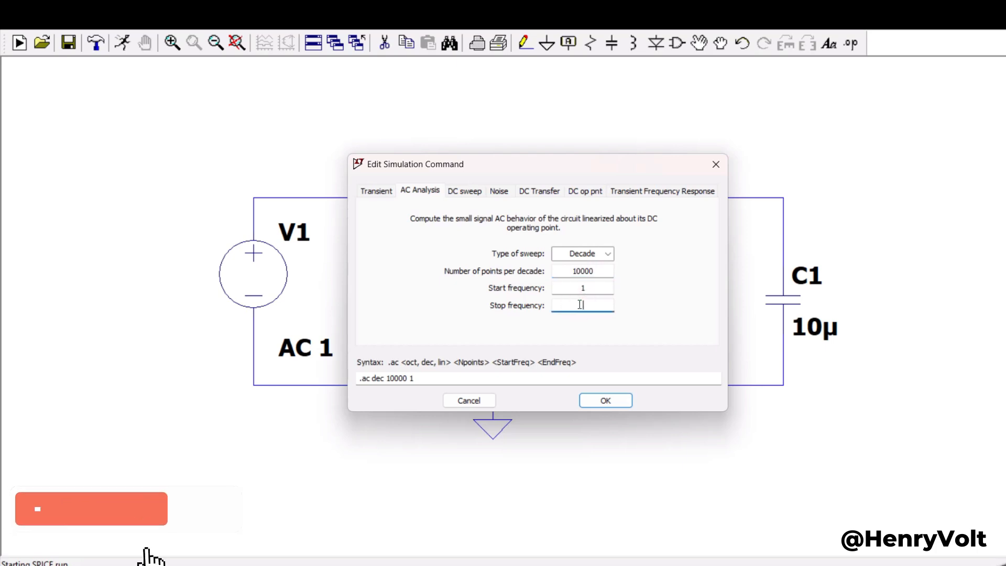
text(1oo)
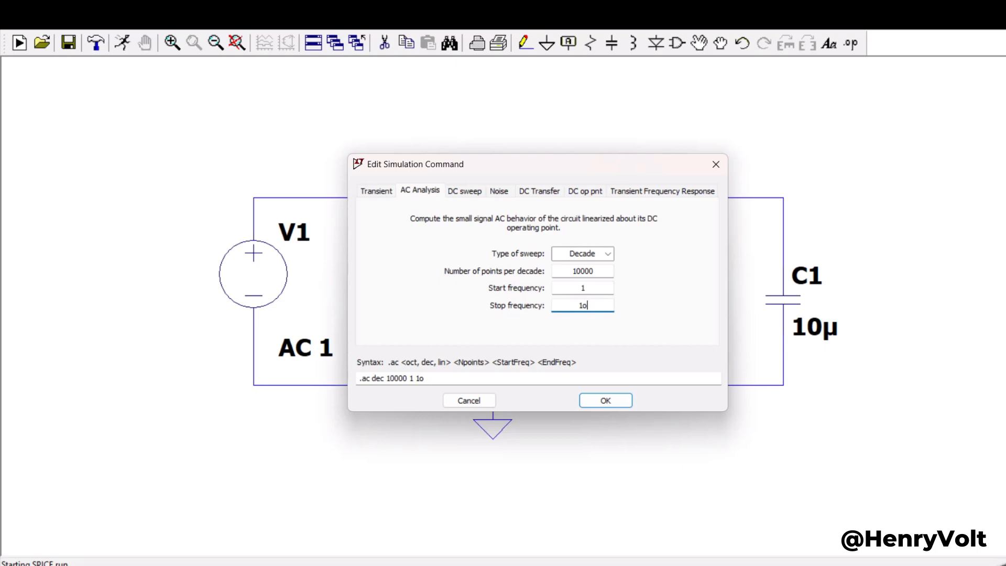
text(00k)
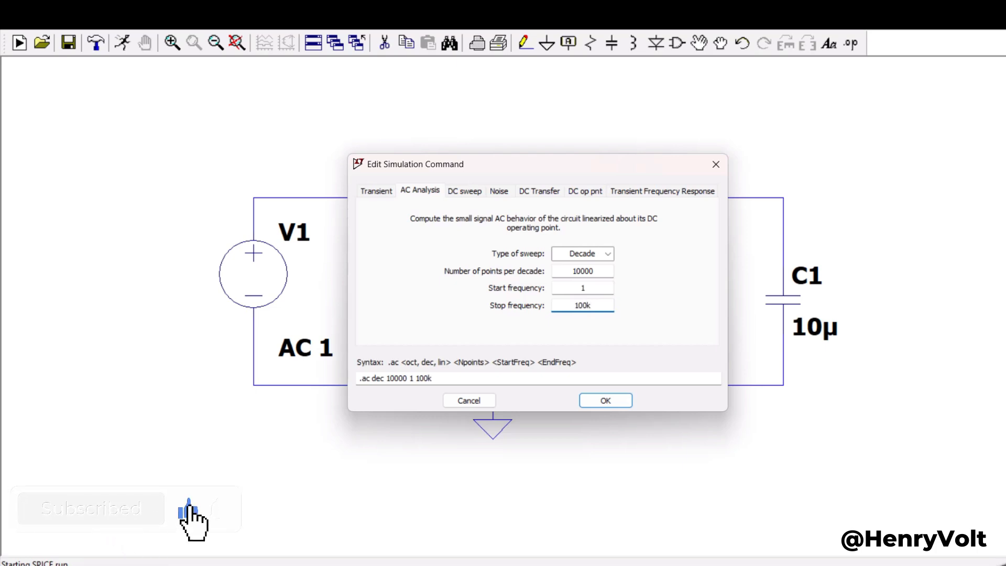
- Set the AC sweep's stop frequency to 1000k, run the analysis and plot the voltage at the node between L1 and C1
key(BackSpace)
text(0k)
key(Return)
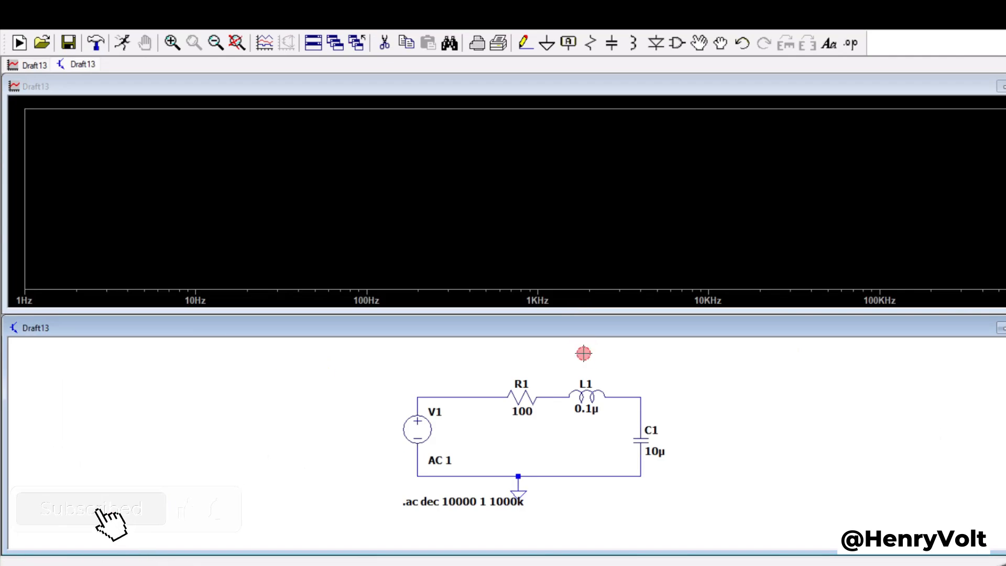
click(642, 397)
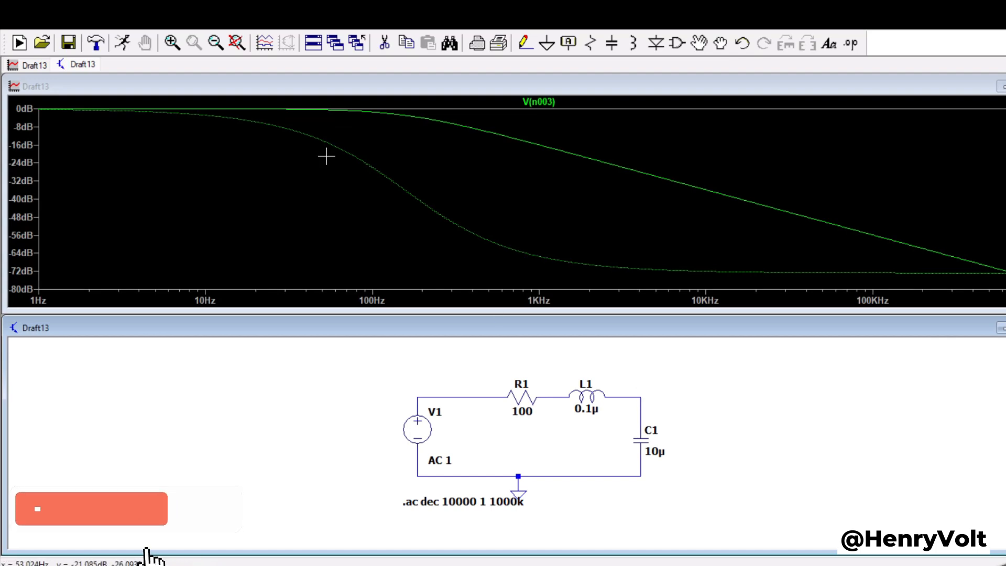
- Switch the plot's horizontal frequency axis to a linear scale
right_click(372, 297)
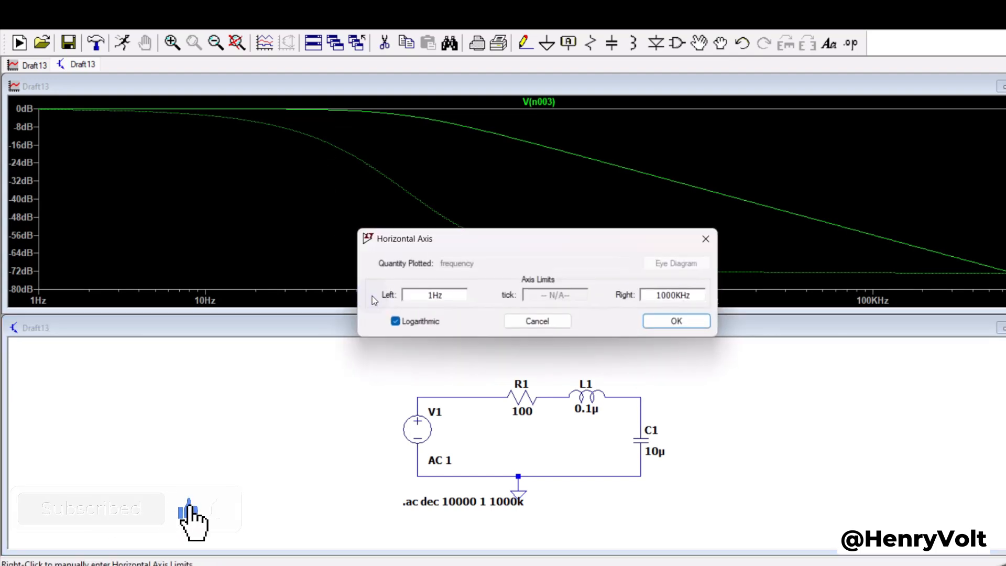
click(395, 321)
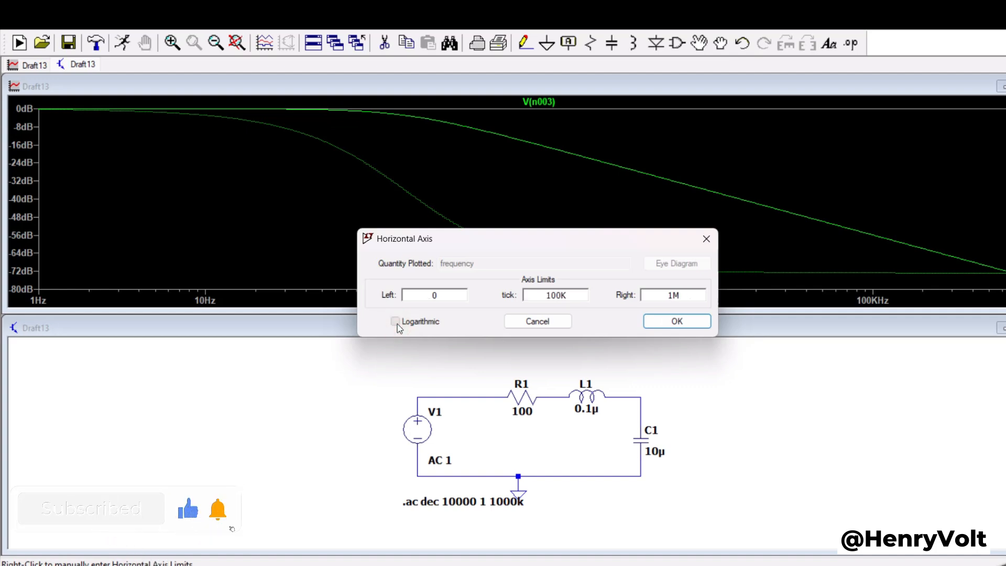
click(396, 323)
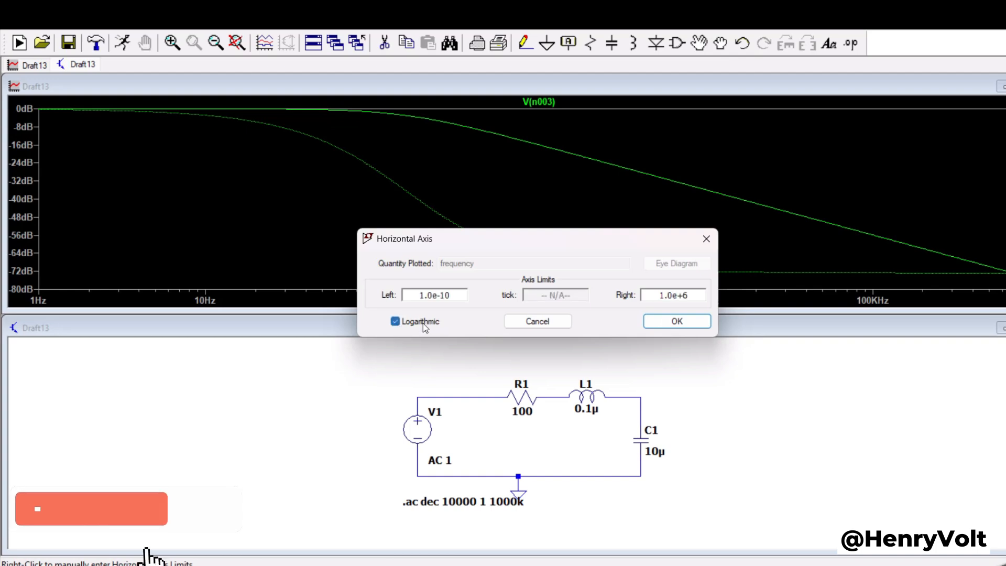
click(411, 322)
click(681, 321)
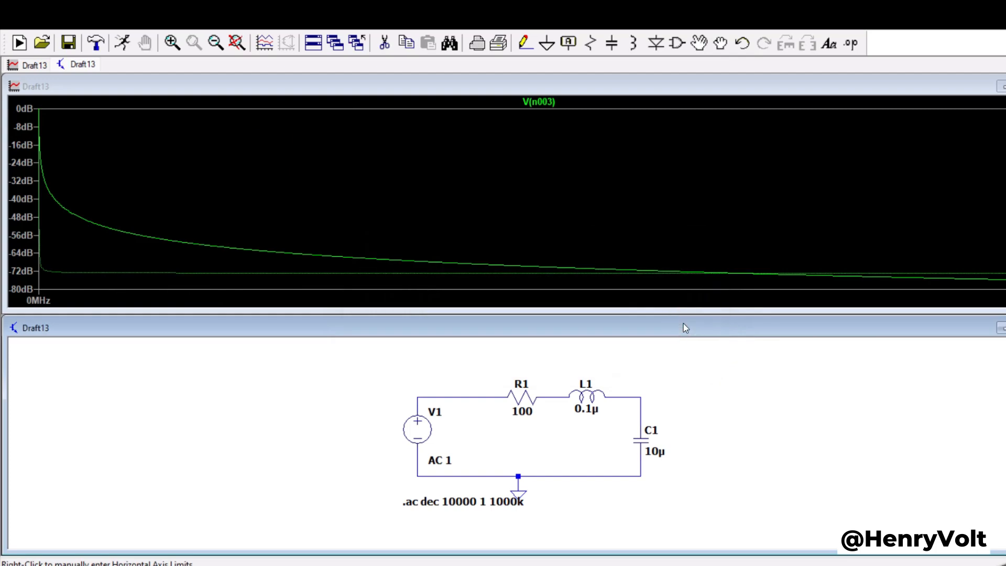
- Return the plot's frequency axis to a logarithmic scale and check the magnitude axis settings without changing them
right_click(529, 300)
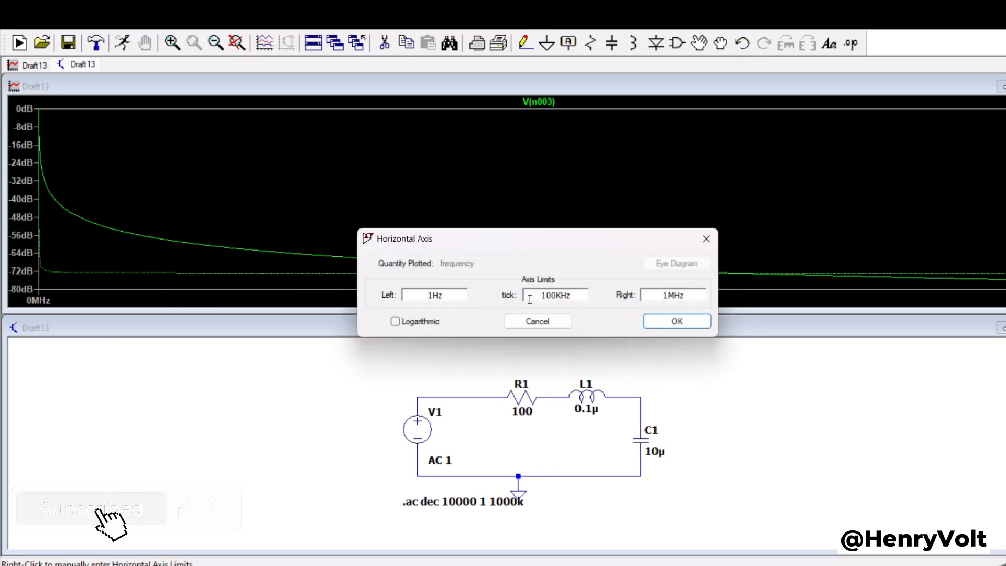
click(412, 322)
click(664, 326)
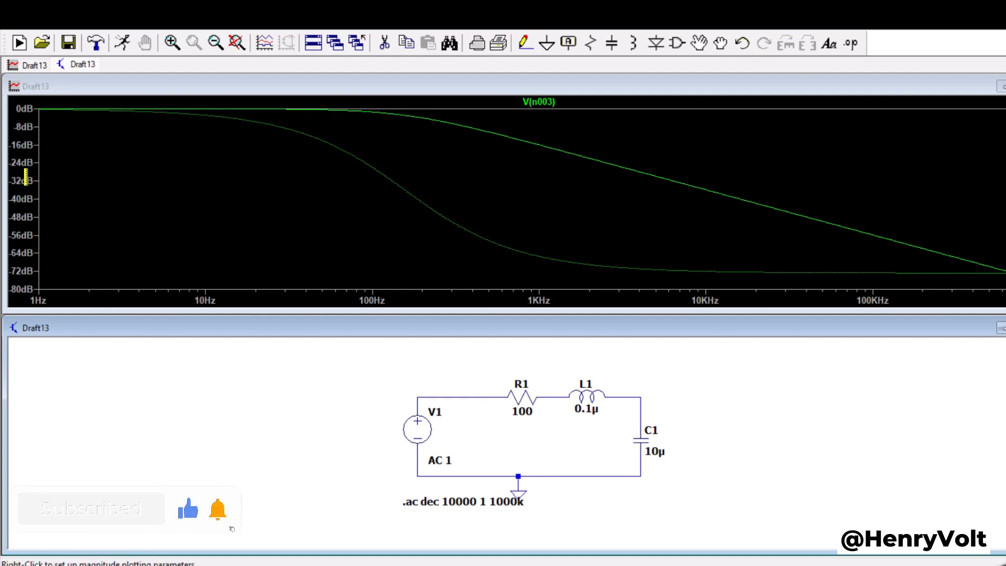
right_click(29, 177)
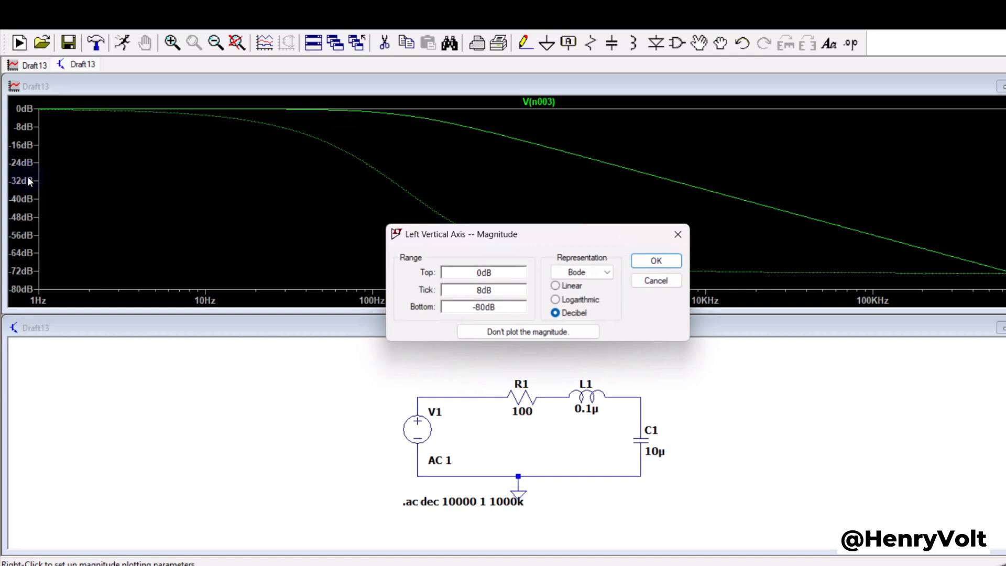
click(665, 281)
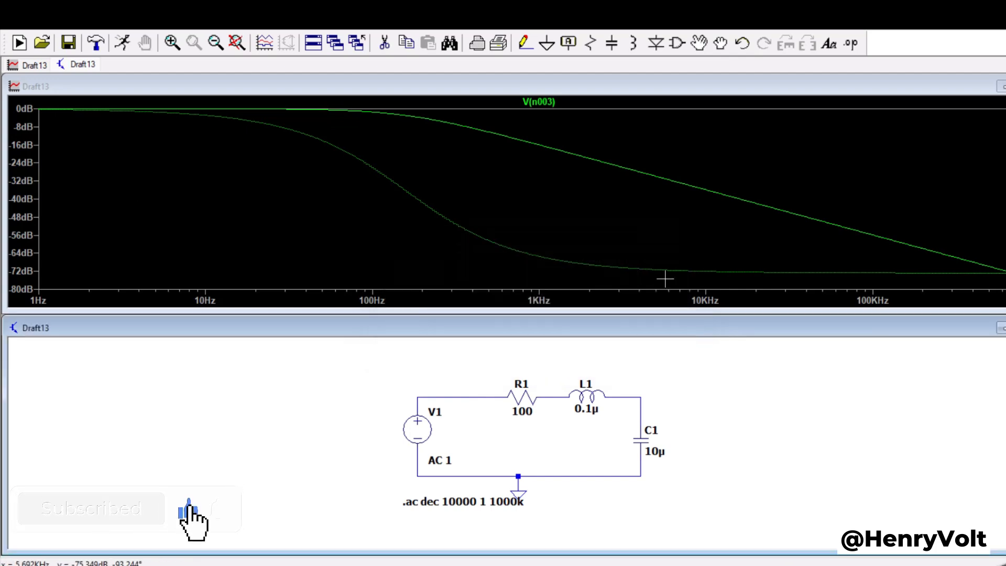
- Set the inductance of L1 to 1u and rerun the AC simulation
right_click(585, 396)
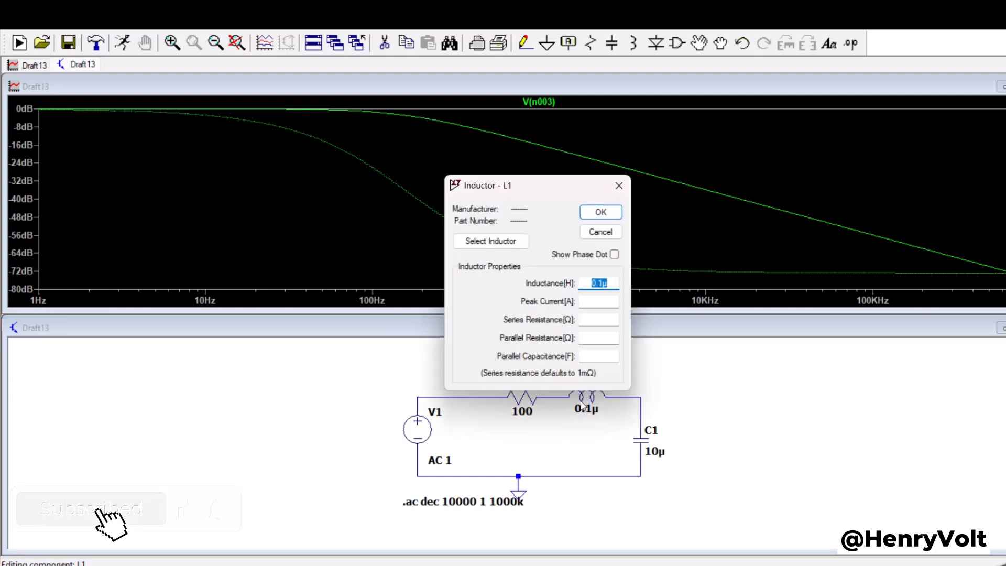
key(Return)
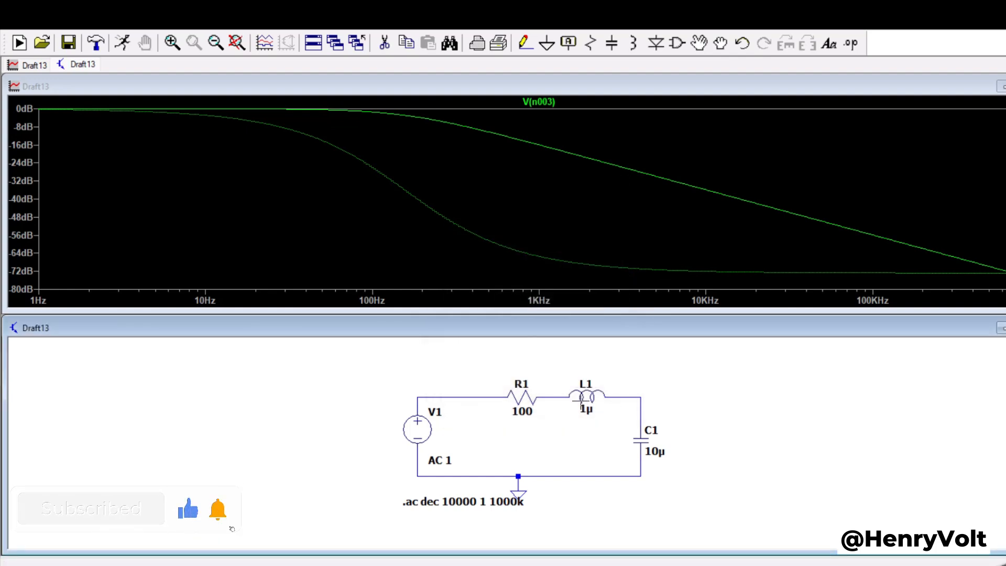
click(125, 43)
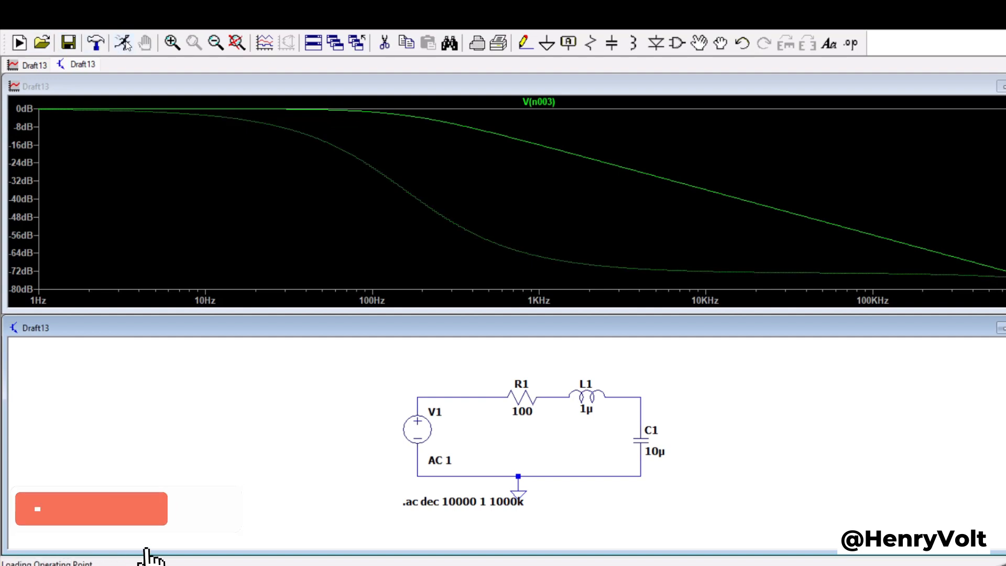
- Set the capacitance of C1 to 0.1u and rerun the AC simulation
right_click(644, 441)
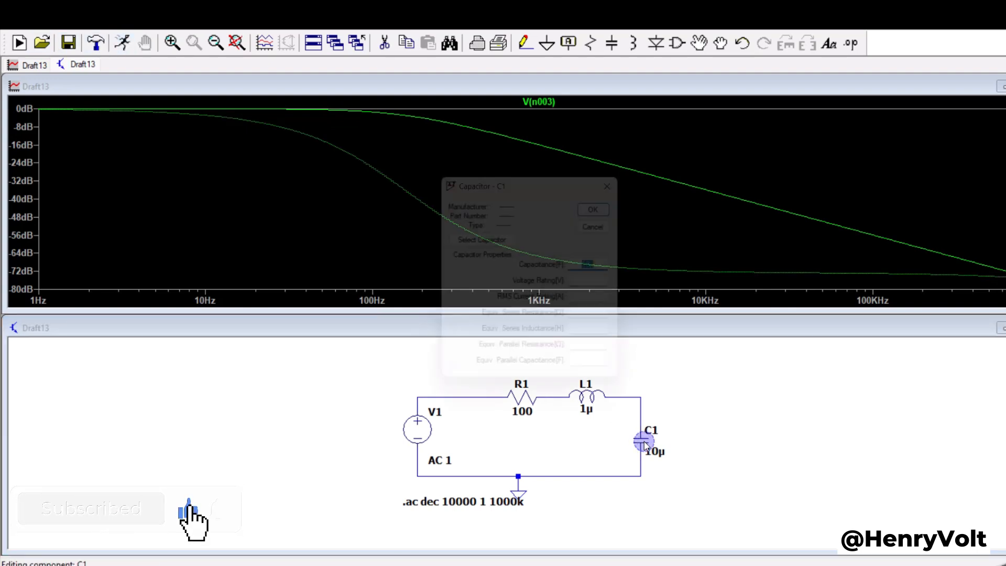
text(0.1)
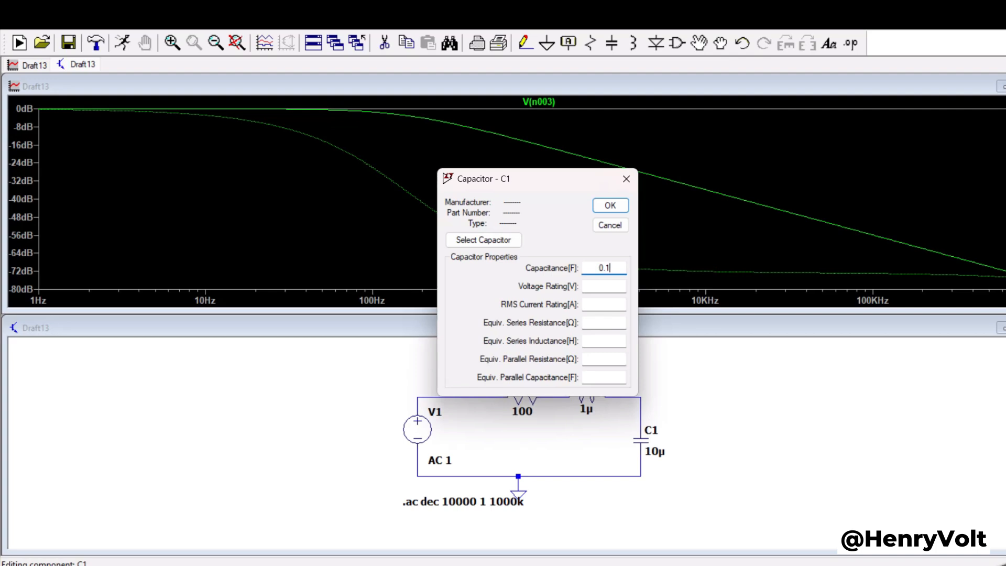
text(u)
key(Return)
click(125, 46)
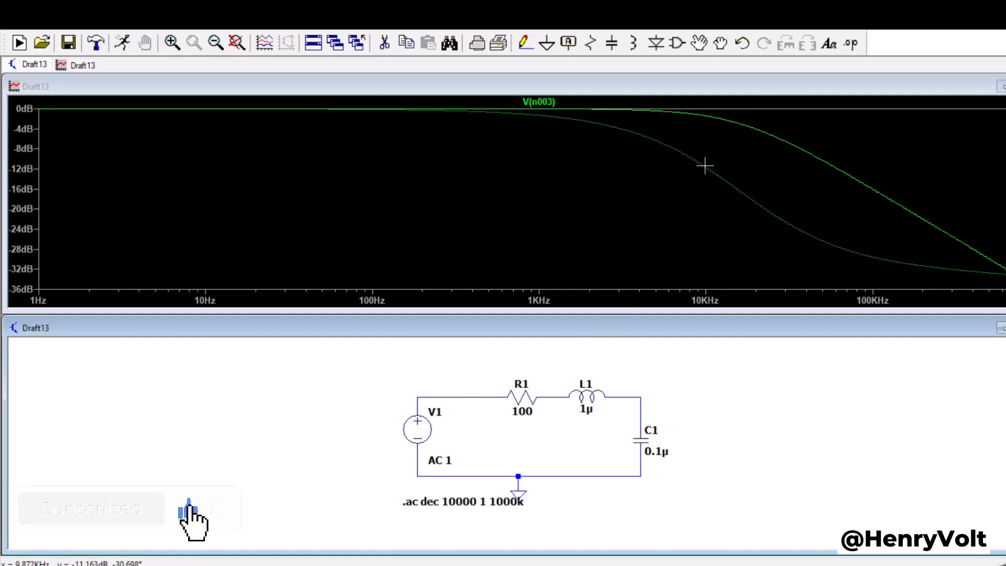
- Remove the phase curve from the plot, keeping only the magnitude
right_click(1005, 199)
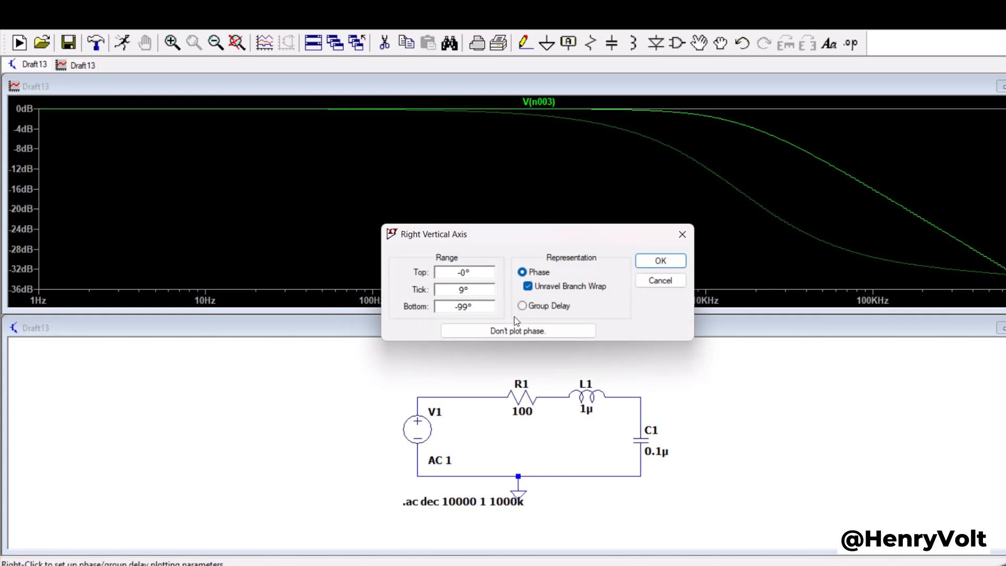
click(545, 331)
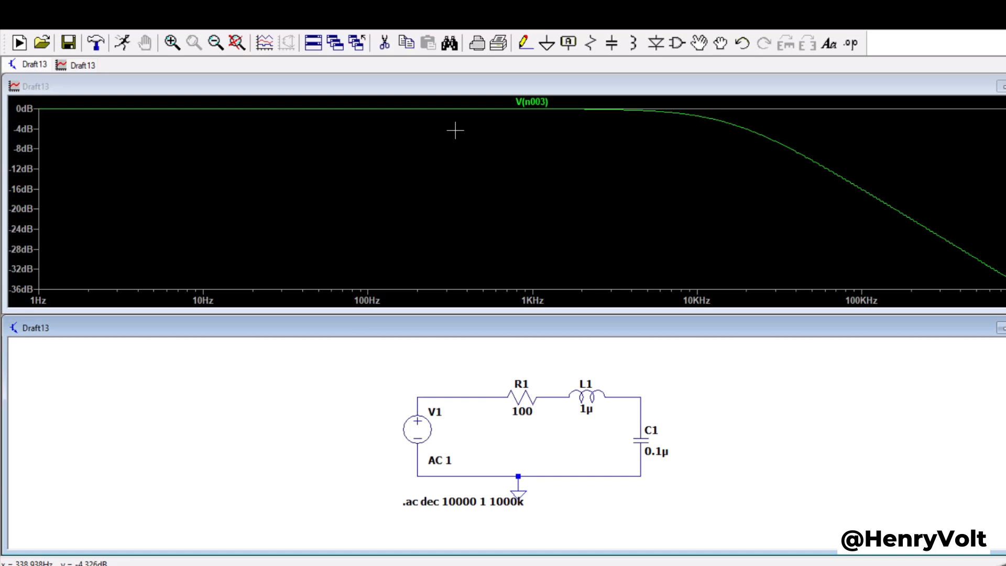
- Move a cursor along the V(n003) trace to the -3 dB point, read its frequency and close the cursor readout
click(541, 102)
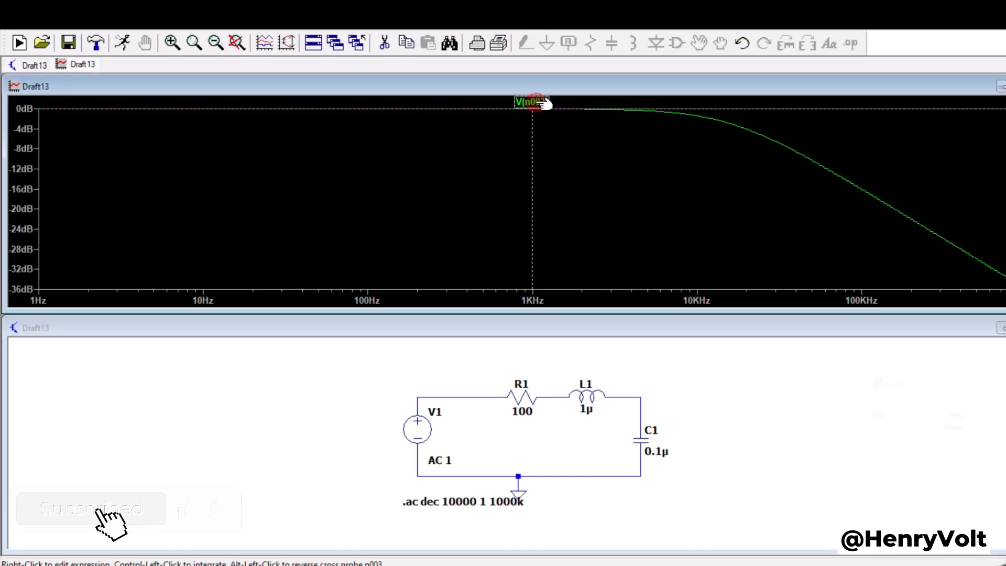
mouse_move(531, 140)
mouse_down()
mouse_move(755, 149)
mouse_move(729, 150)
mouse_up()
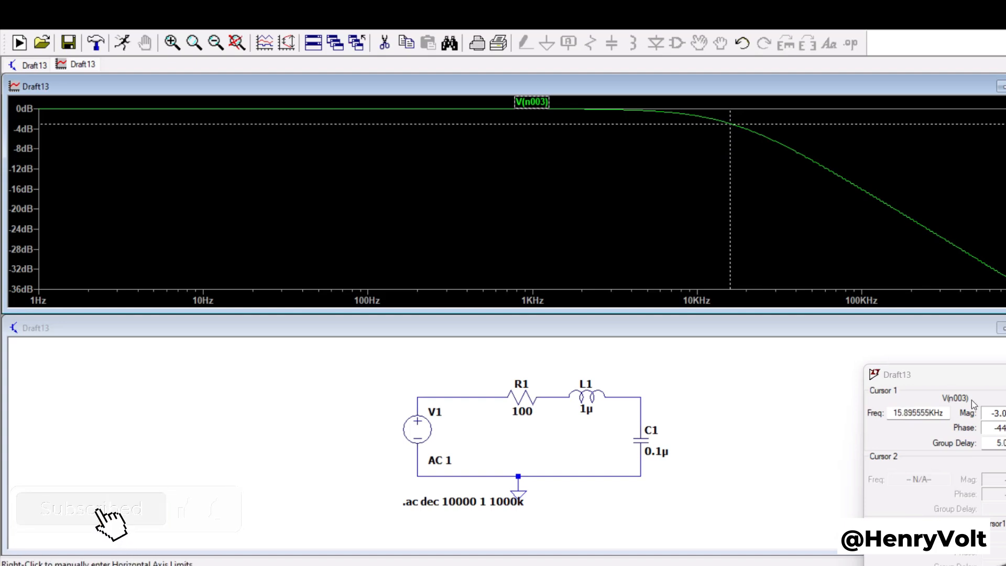
click(946, 414)
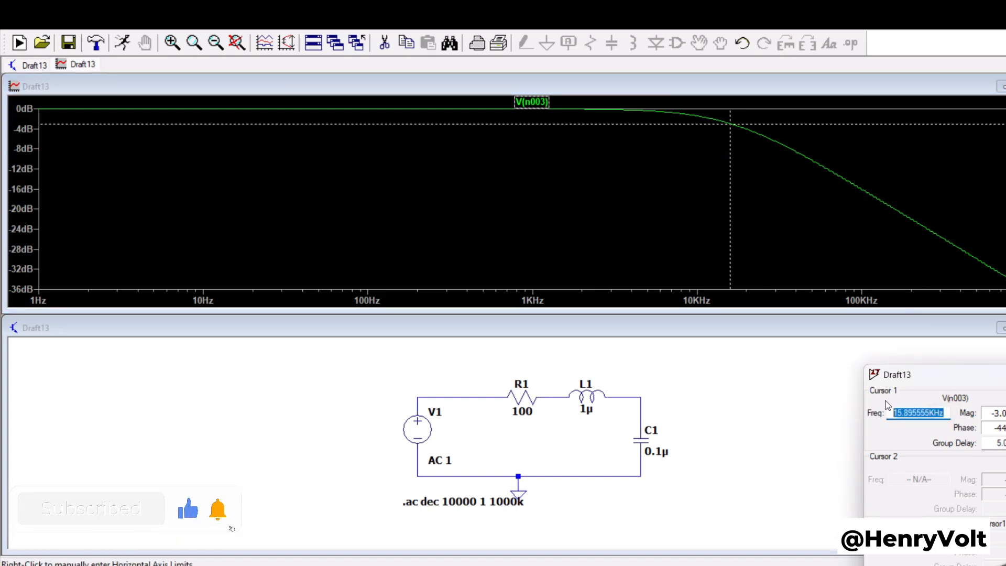
click(1005, 374)
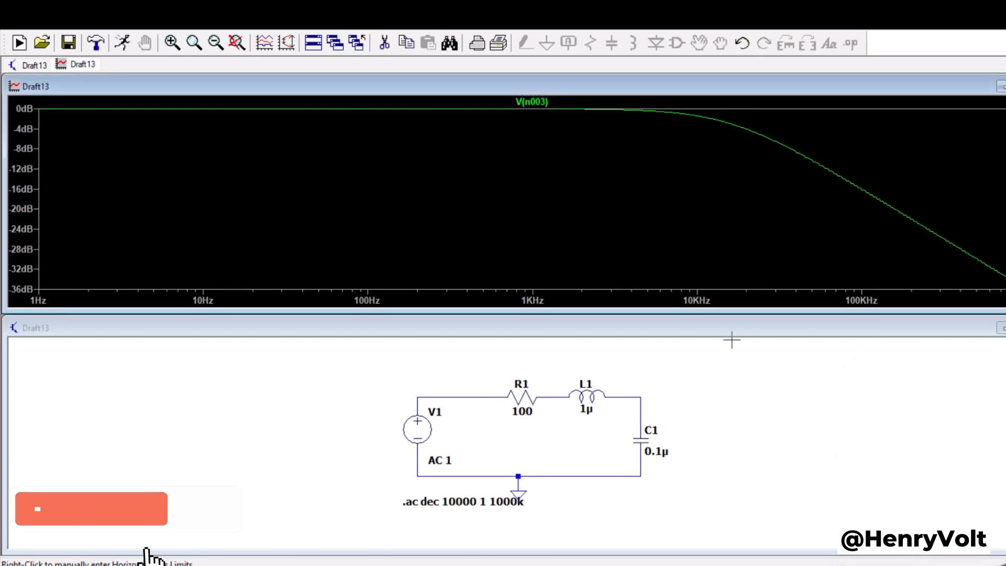
click(728, 364)
key(space)
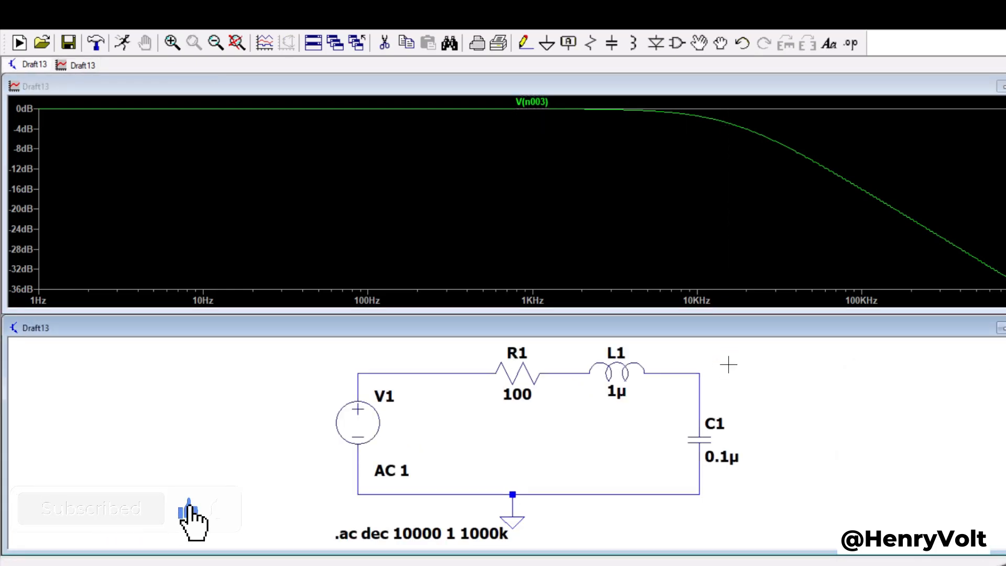